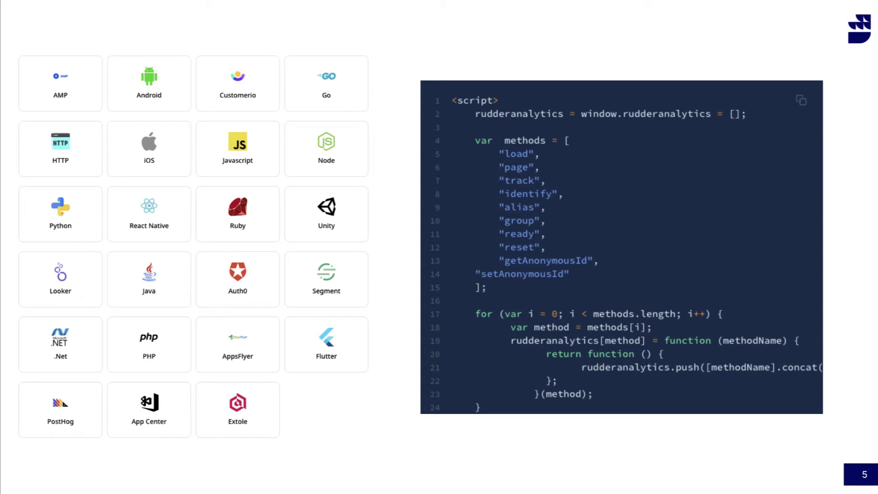
pyautogui.press('Right')
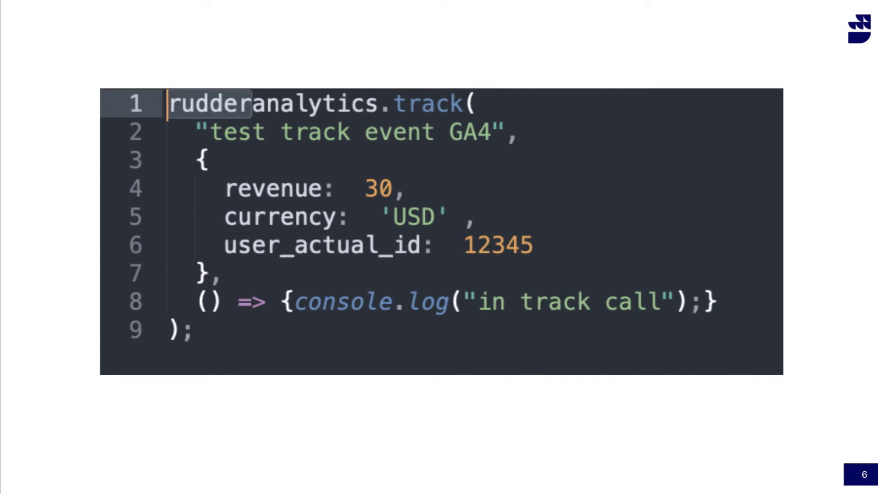
pyautogui.press('Right')
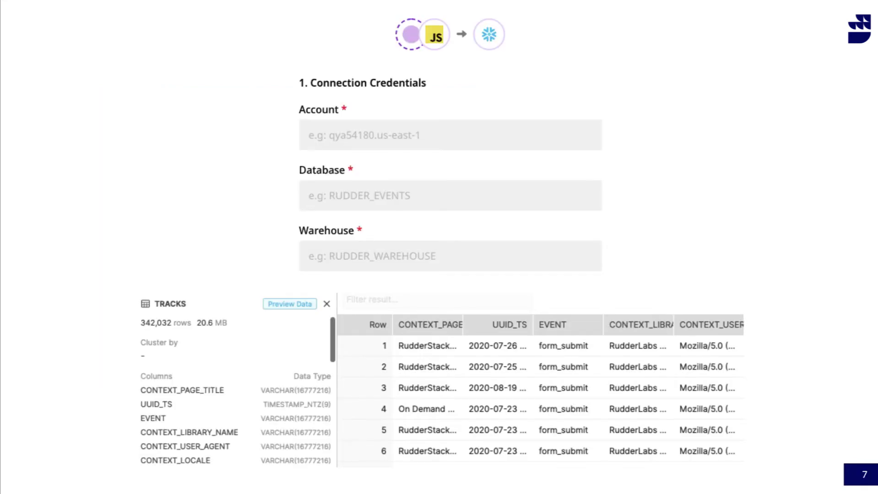